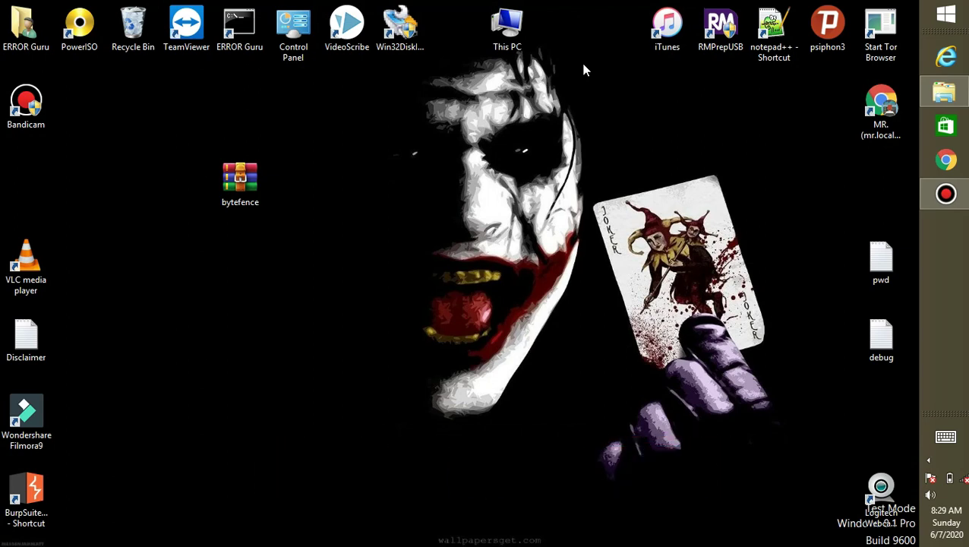
Step: Drag the bytefence archive icon up one grid row on the desktop
{"action": "left_click_drag", "start_coordinate": [248, 179], "coordinate": [264, 146]}
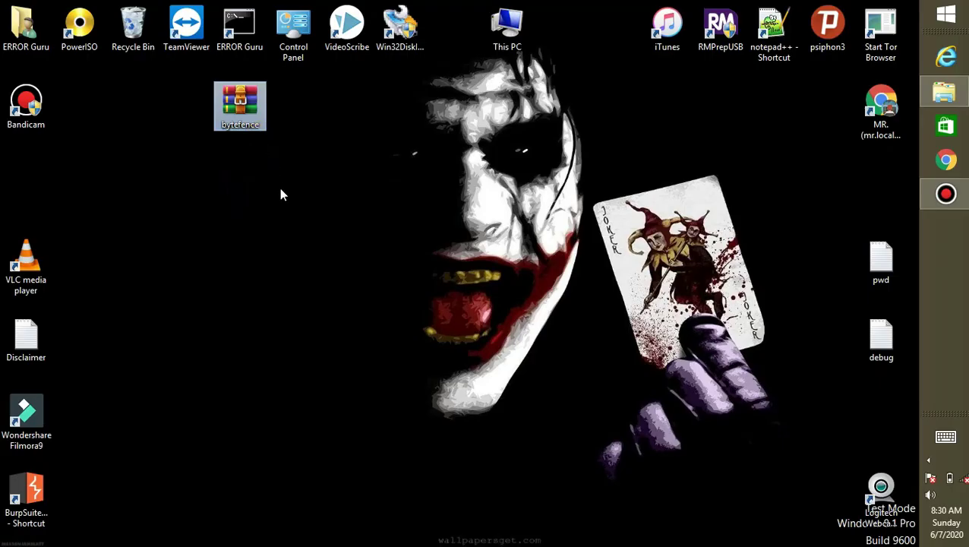
Step: Extract bytefence.rar here using the archive password, then move the new bytefence folder to the desktop centre
{"action": "right_click", "coordinate": [240, 105]}
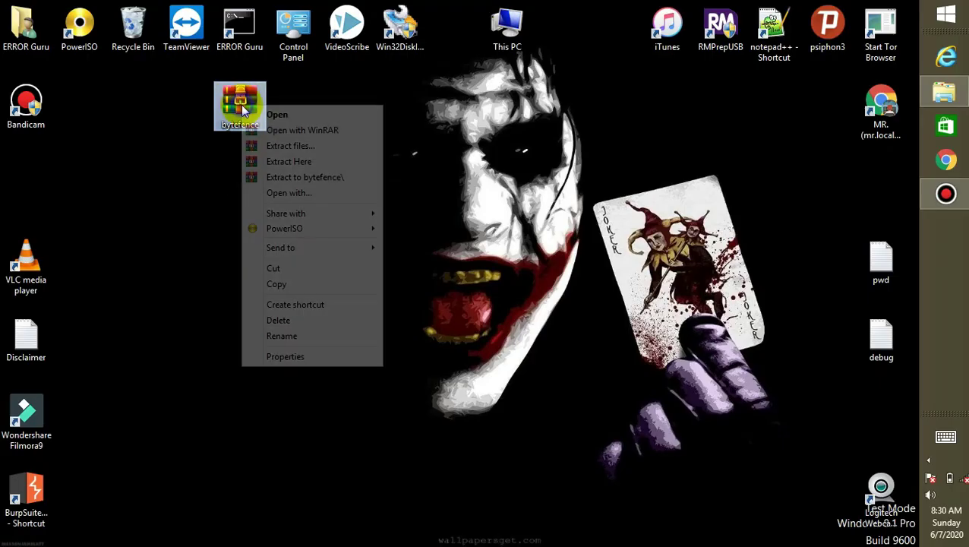
{"action": "left_click", "coordinate": [271, 161]}
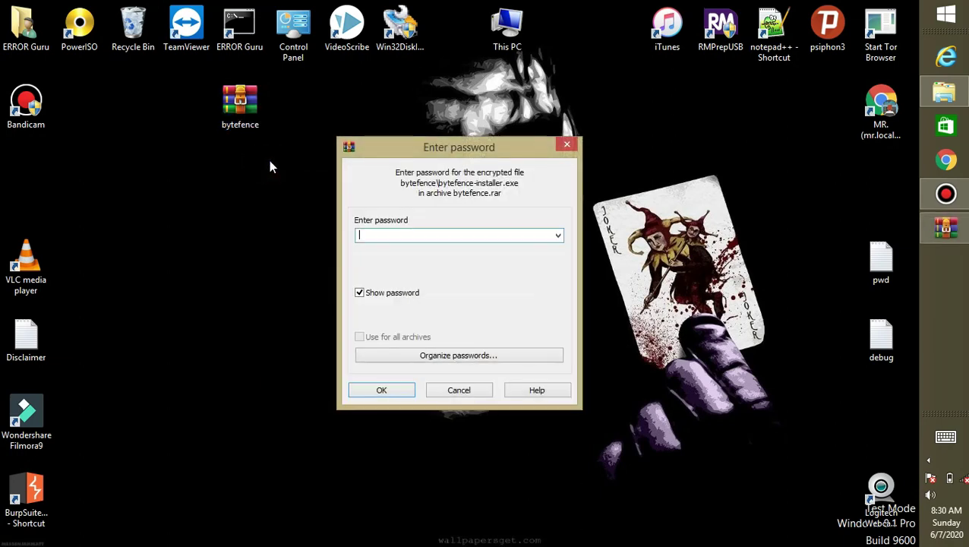
{"action": "left_click", "coordinate": [392, 221]}
{"action": "key", "text": "BackSpace"}
{"action": "key", "text": "Return"}
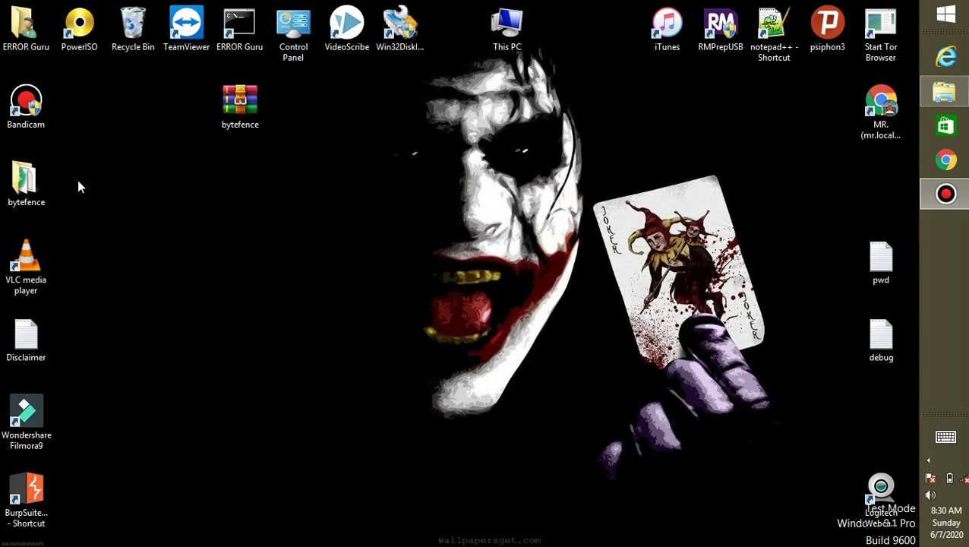
{"action": "left_click_drag", "start_coordinate": [31, 179], "coordinate": [360, 196]}
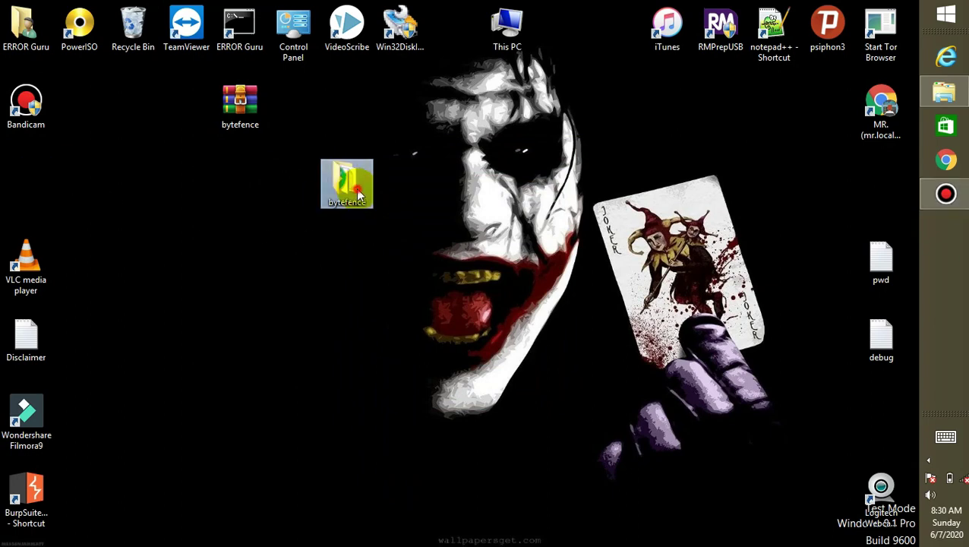
Step: In the bytefence folder, view the serial key note in Notepad, minimize it, then launch bytefence-installer
{"action": "double_click", "coordinate": [360, 196]}
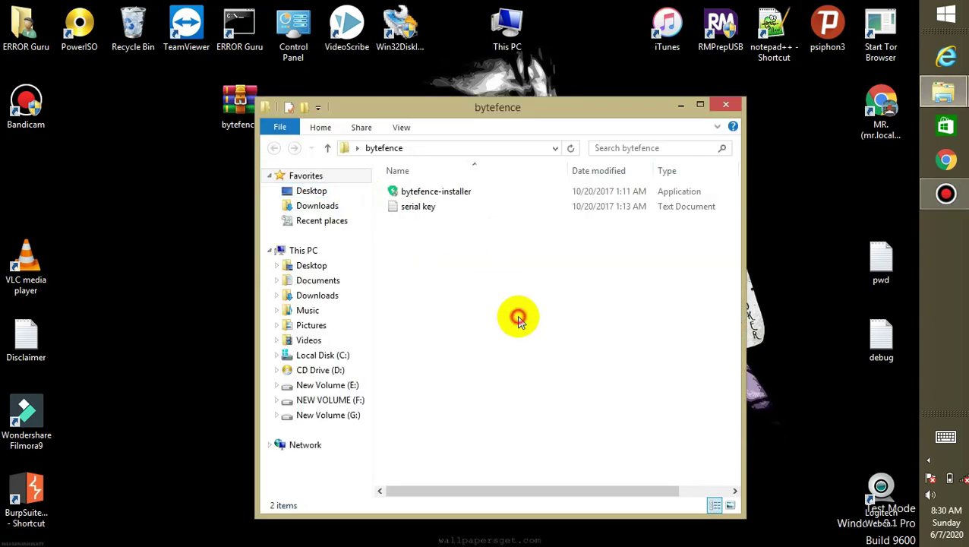
{"action": "left_click", "coordinate": [518, 319]}
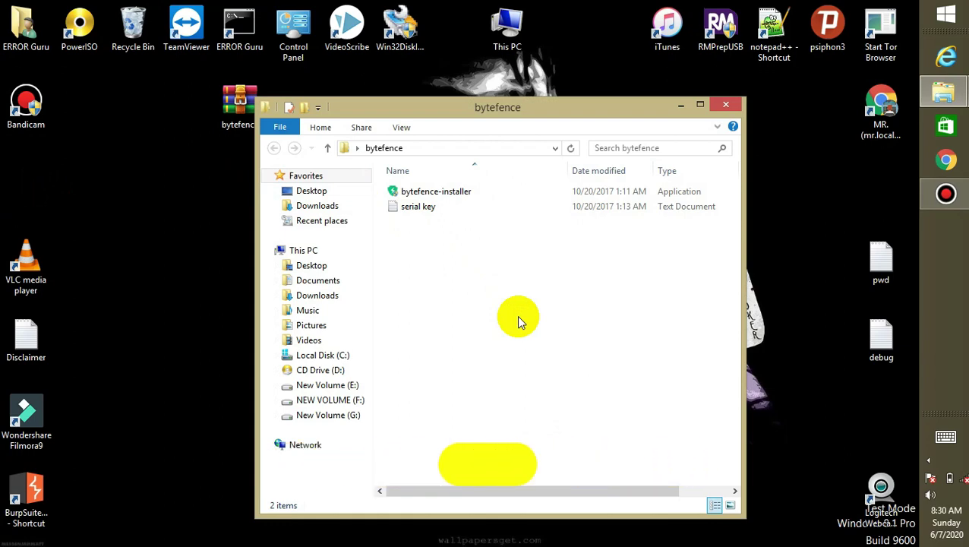
{"action": "double_click", "coordinate": [493, 208]}
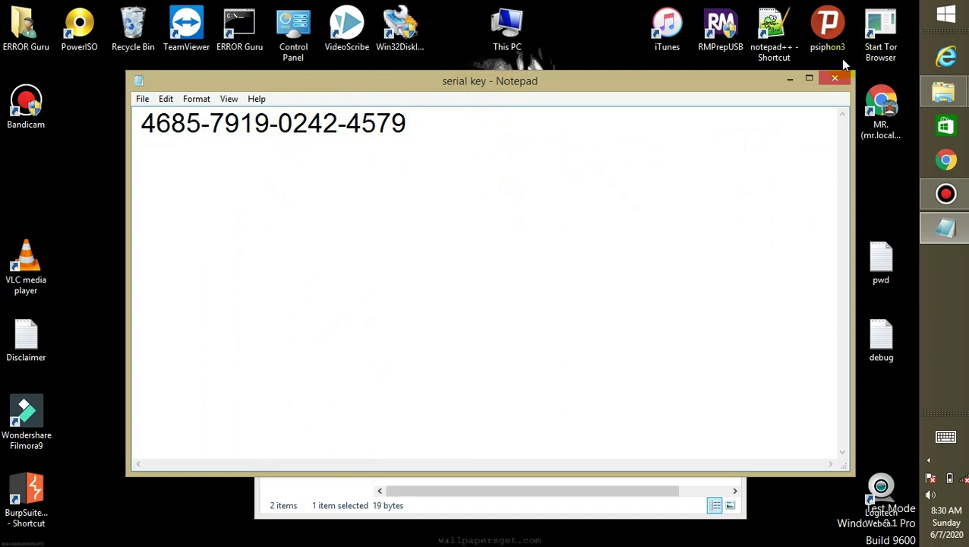
{"action": "left_click", "coordinate": [789, 79]}
{"action": "left_click", "coordinate": [554, 188]}
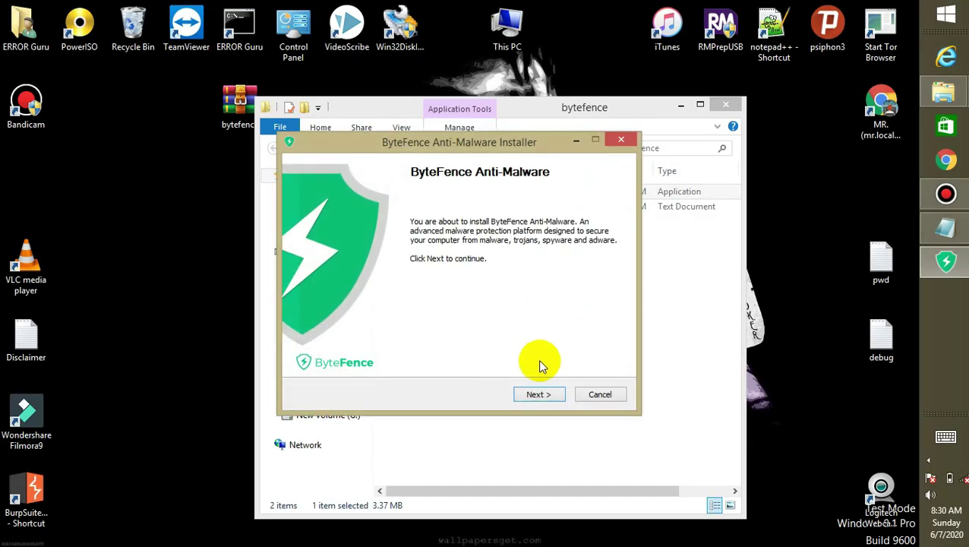
Step: Run the installer through Next, I Agree and Finish, then minimize the bytefence folder window
{"action": "left_click", "coordinate": [540, 395]}
{"action": "left_click", "coordinate": [541, 395]}
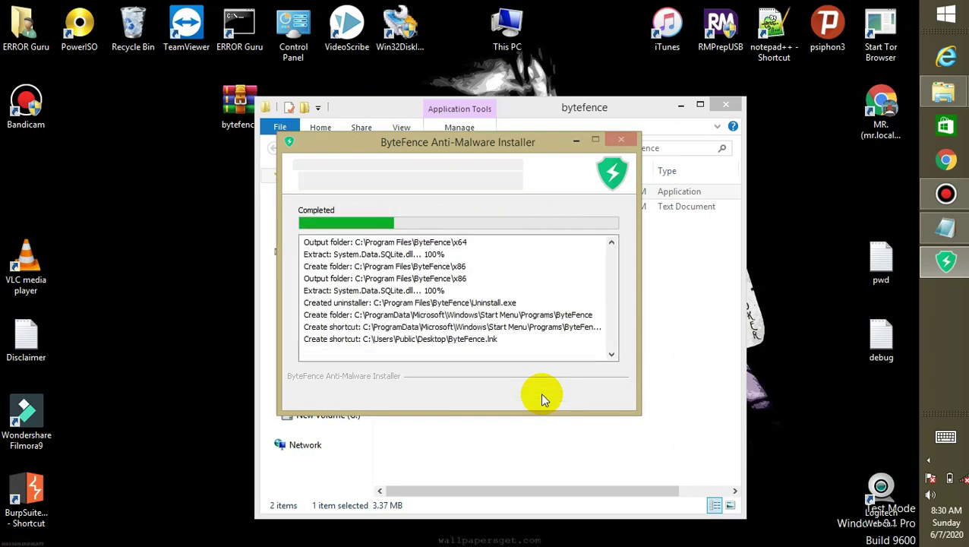
{"action": "left_click", "coordinate": [540, 394]}
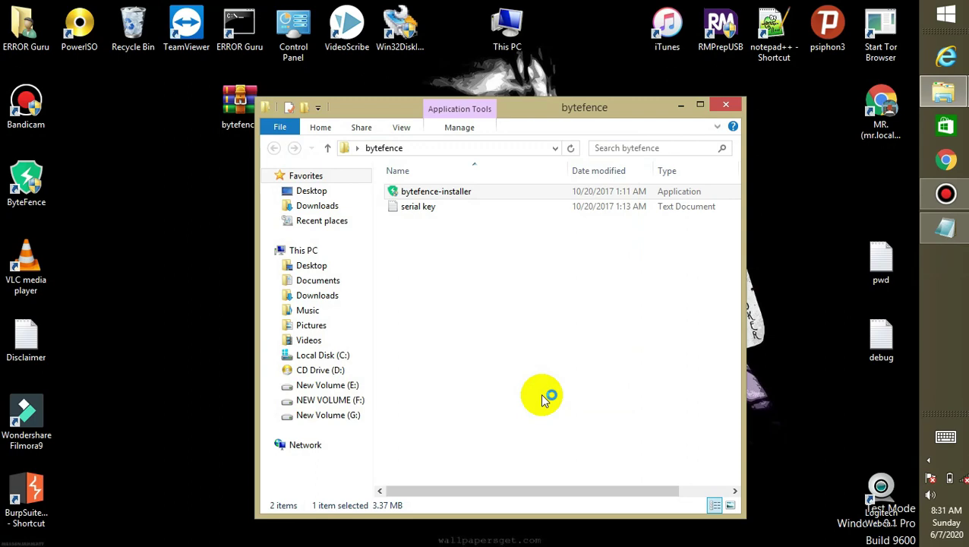
{"action": "left_click", "coordinate": [679, 104]}
Step: Refresh the desktop and wait while the ByteFence splash screen loads
{"action": "right_click", "coordinate": [542, 153]}
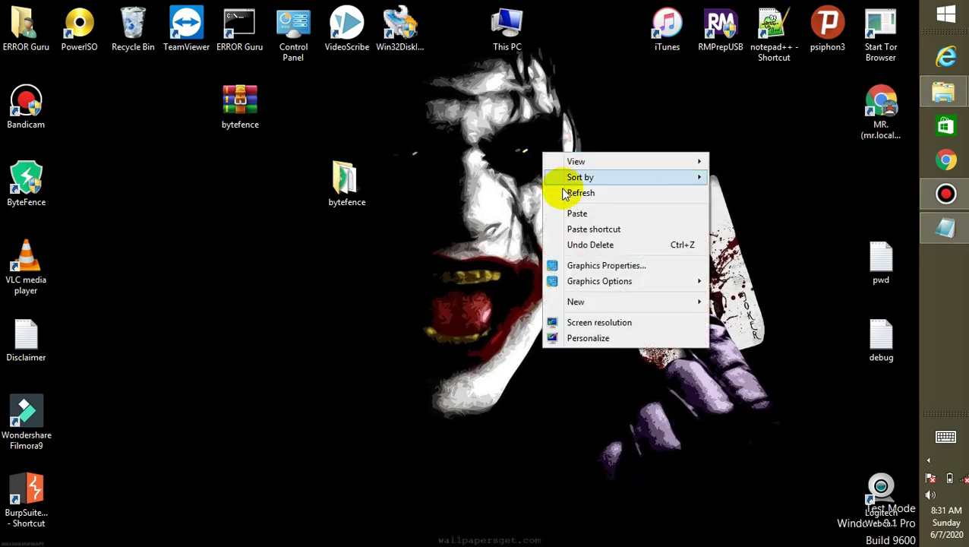
{"action": "left_click", "coordinate": [563, 195]}
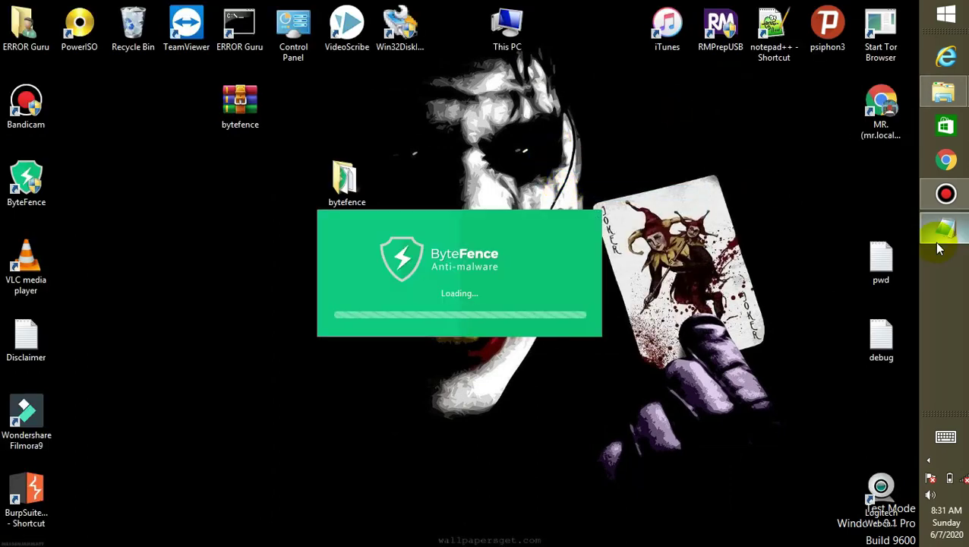
{"action": "mouse_move", "coordinate": [946, 229]}
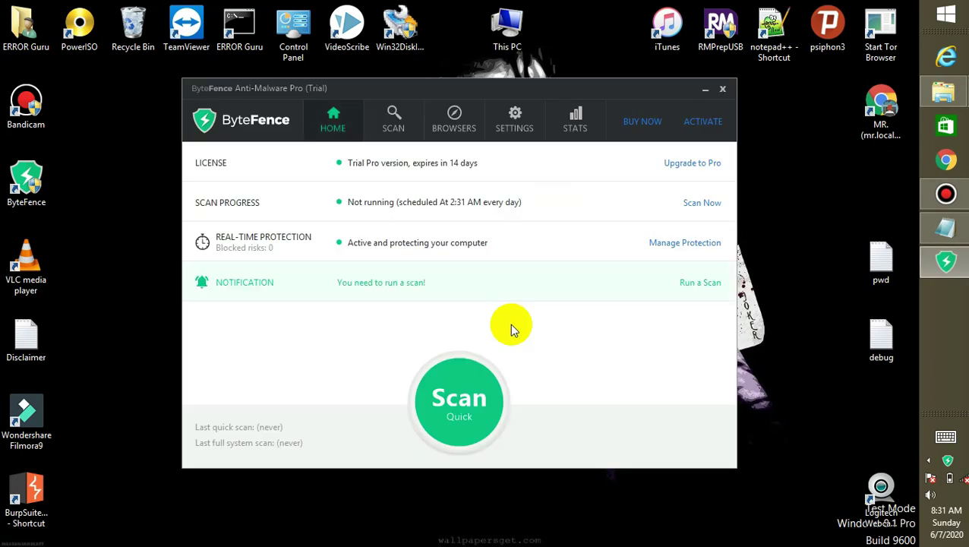
Step: Show the Google Chrome addons (Slides, Docs, Google Drive, YouTube, Sheets) under the BROWSERS tab
{"action": "left_click", "coordinate": [392, 126]}
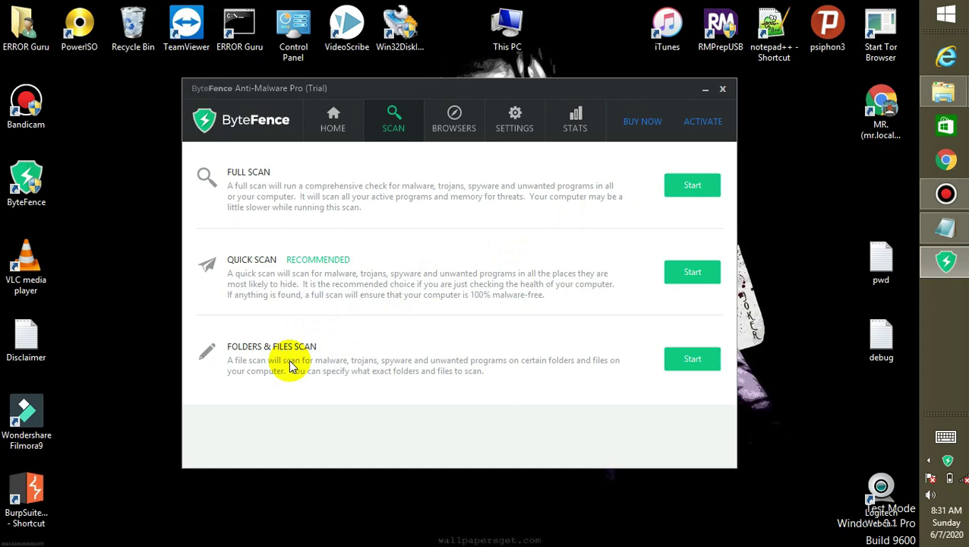
{"action": "left_click", "coordinate": [441, 135]}
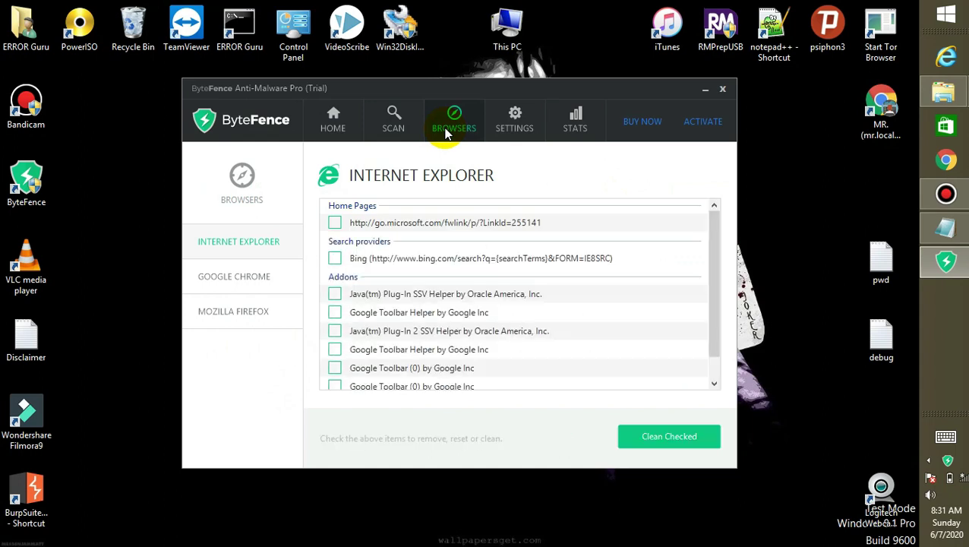
{"action": "left_click", "coordinate": [281, 293]}
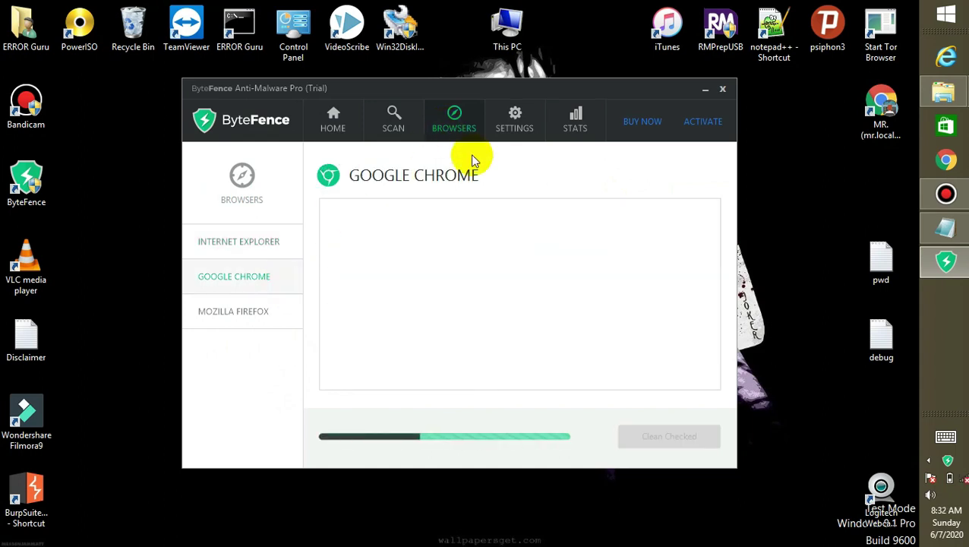
Step: Look at SETTINGS and STATS, then go back to the HOME dashboard with the 14-day trial
{"action": "left_click", "coordinate": [511, 134]}
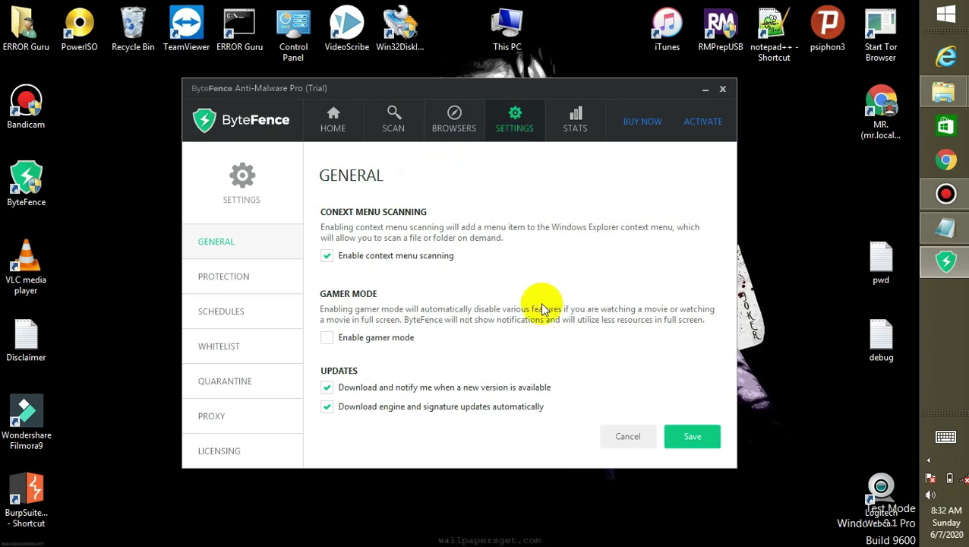
{"action": "left_click", "coordinate": [568, 120]}
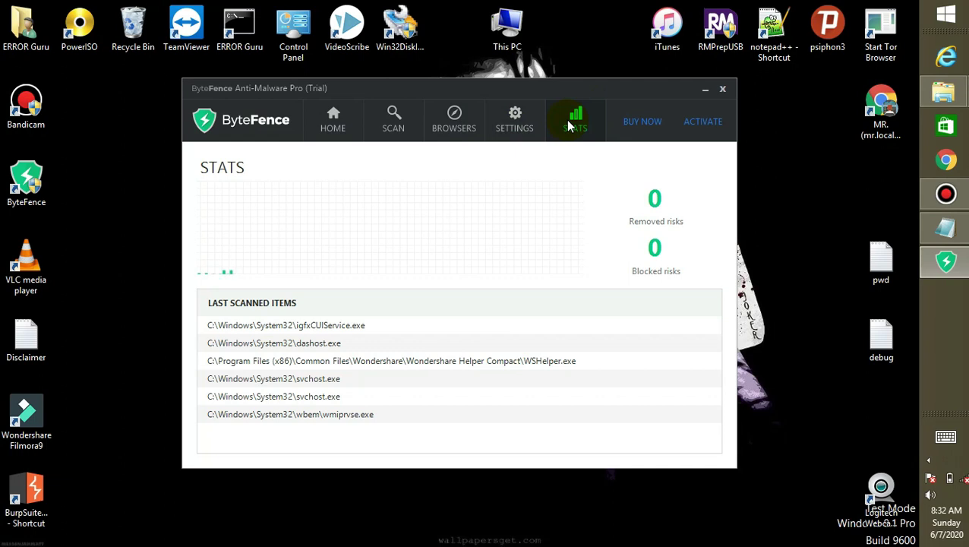
{"action": "left_click", "coordinate": [338, 129]}
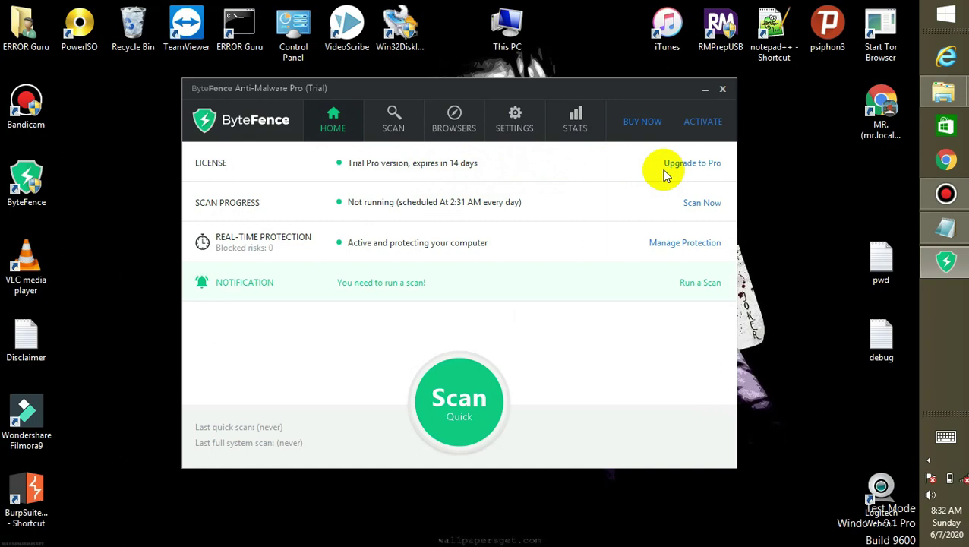
Step: Copy the license key from the serial key note into the ACTIVATE page's license field and activate Pro
{"action": "left_click", "coordinate": [699, 124]}
{"action": "left_click", "coordinate": [390, 274]}
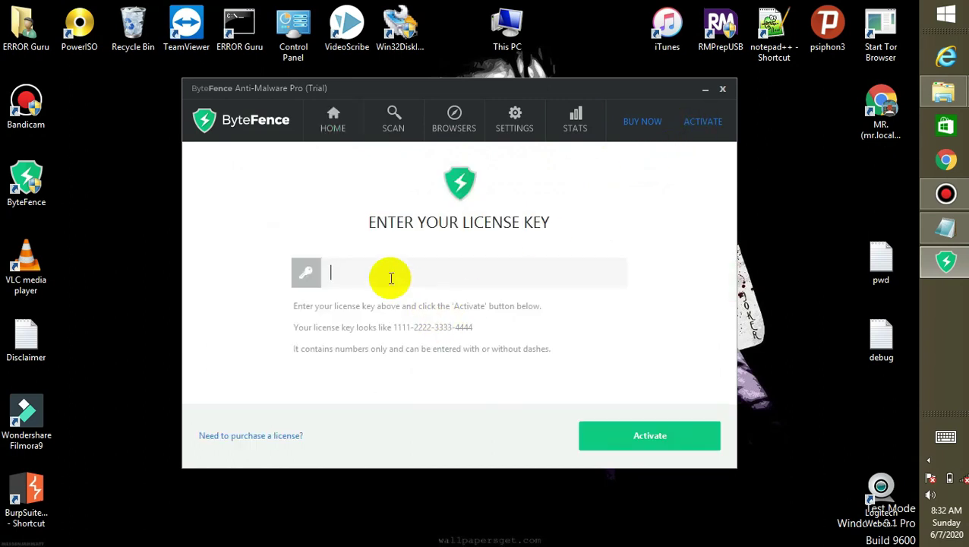
{"action": "left_click", "coordinate": [946, 228]}
{"action": "left_click", "coordinate": [421, 133]}
{"action": "key", "text": "ctrl+a"}
{"action": "key", "text": "ctrl+c"}
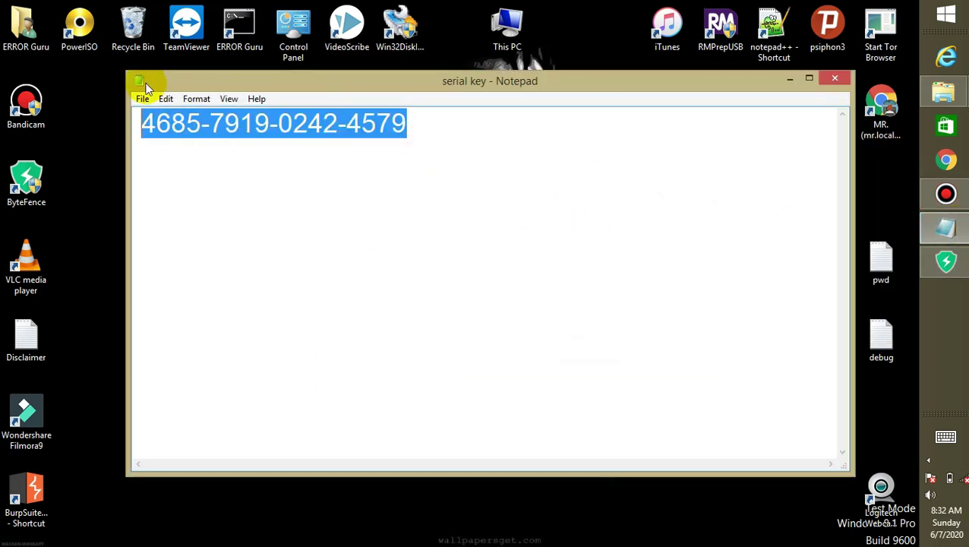
{"action": "left_click", "coordinate": [791, 80]}
{"action": "key", "text": "ctrl+v"}
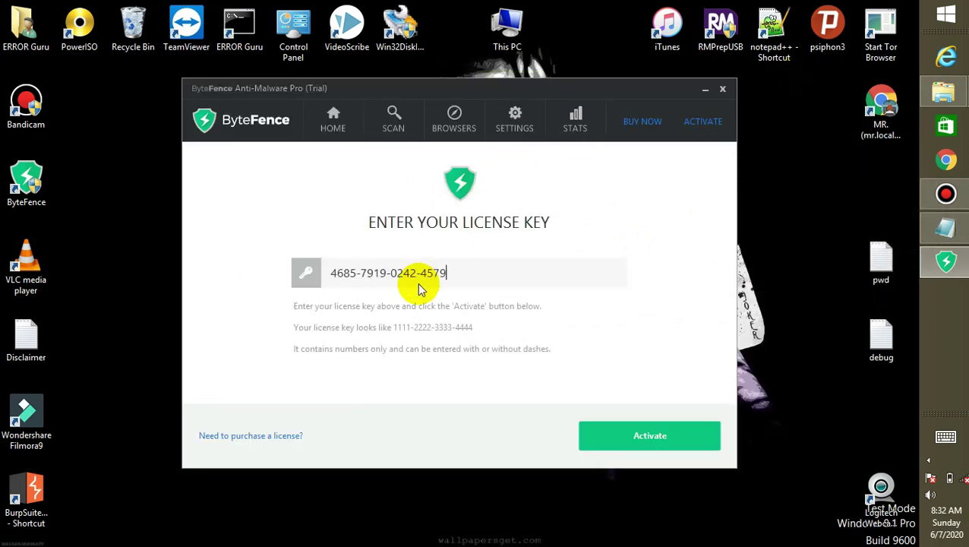
{"action": "left_click", "coordinate": [636, 438]}
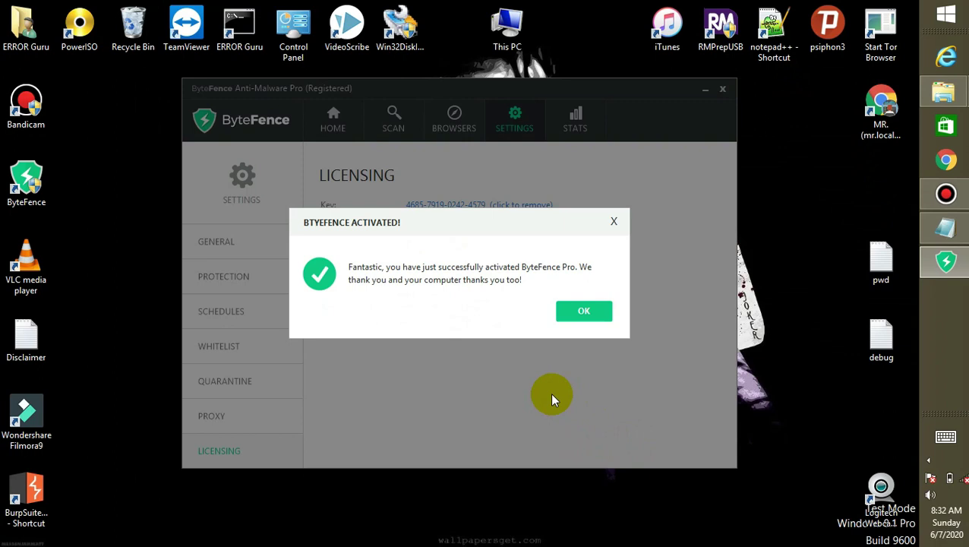
Step: Dismiss the activation message, then browse the GENERAL, PROTECTION, SCHEDULES and PROXY settings pages
{"action": "left_click", "coordinate": [584, 312]}
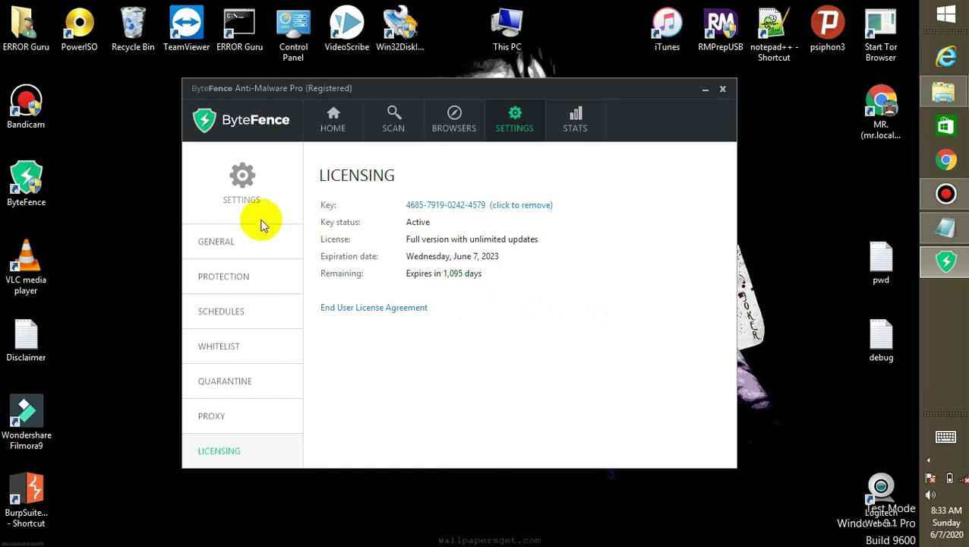
{"action": "left_click", "coordinate": [262, 248]}
{"action": "left_click", "coordinate": [262, 263]}
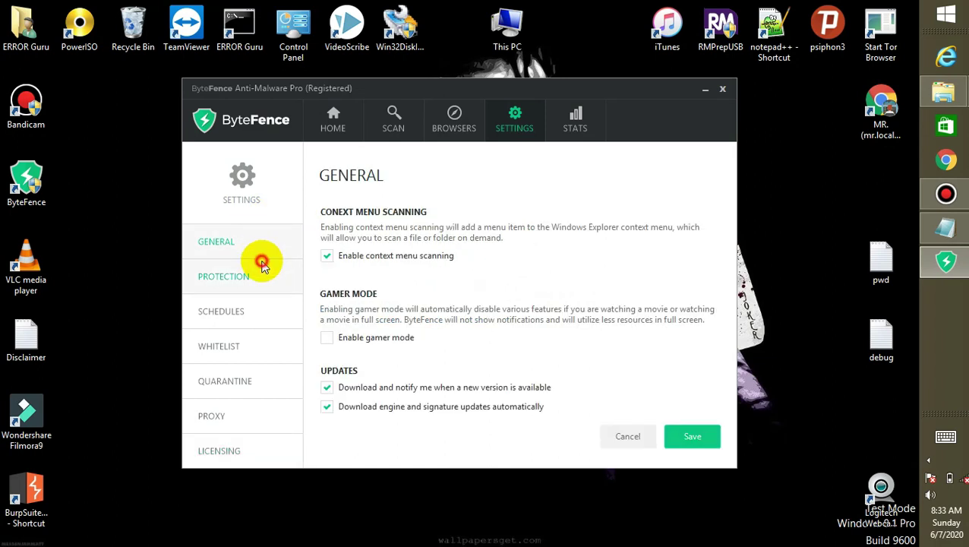
{"action": "left_click", "coordinate": [261, 314]}
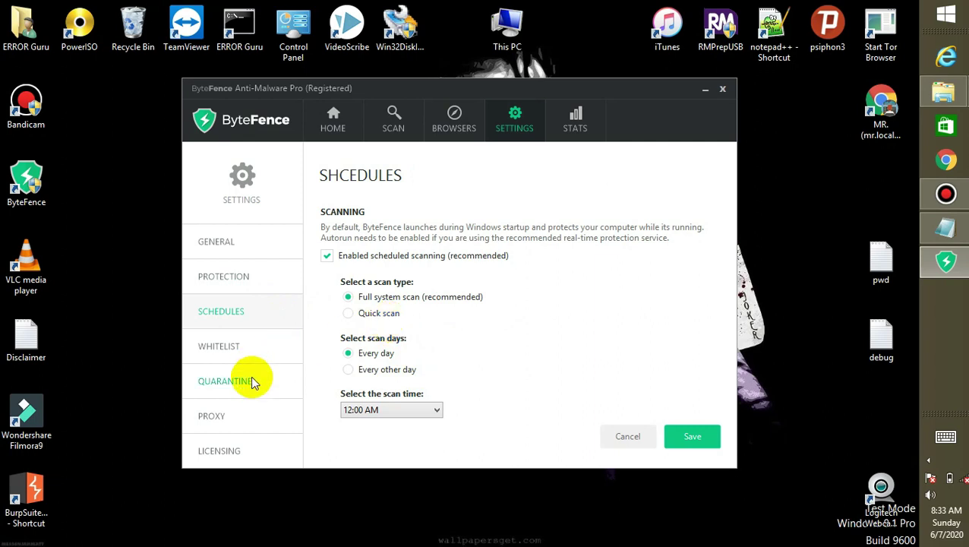
{"action": "left_click", "coordinate": [252, 411]}
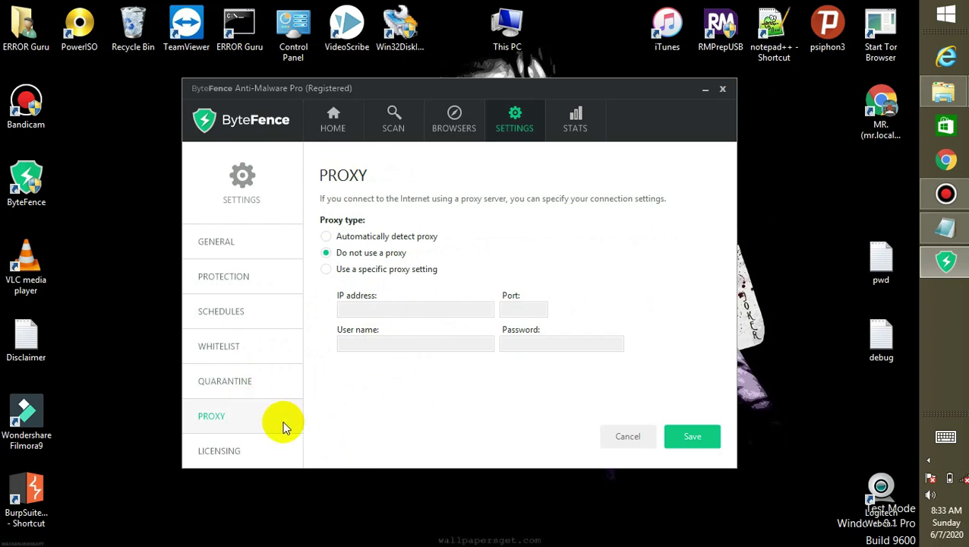
Step: Check the WHITELIST, QUARANTINE, SCHEDULES and PROTECTION settings pages, then go back to the HOME tab
{"action": "left_click", "coordinate": [237, 353]}
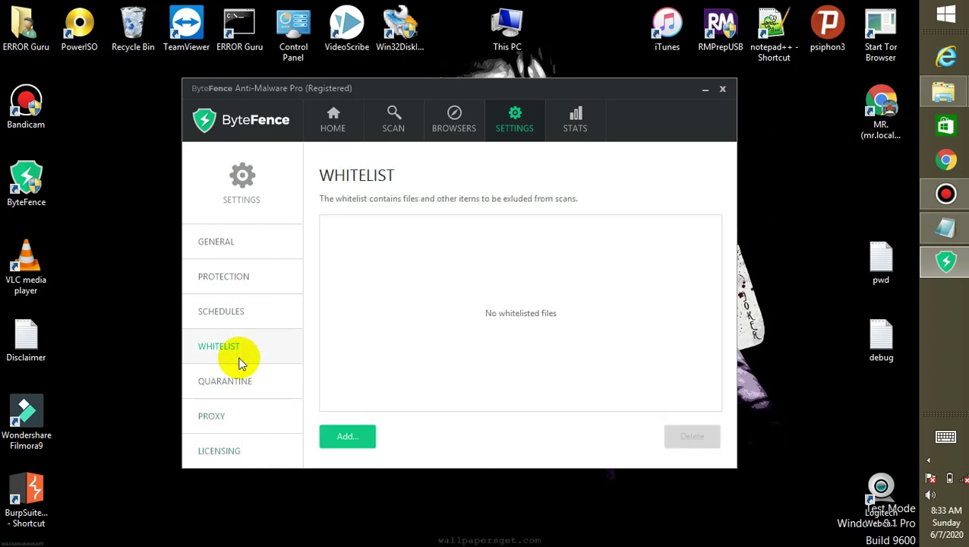
{"action": "left_click", "coordinate": [245, 377]}
{"action": "left_click", "coordinate": [244, 308]}
{"action": "left_click", "coordinate": [242, 273]}
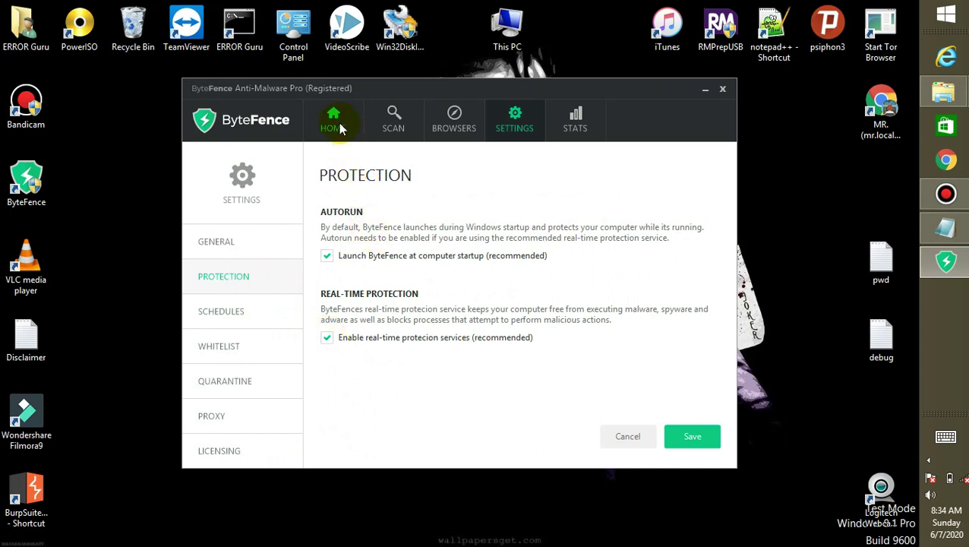
{"action": "left_click", "coordinate": [334, 117]}
{"action": "left_click", "coordinate": [385, 127]}
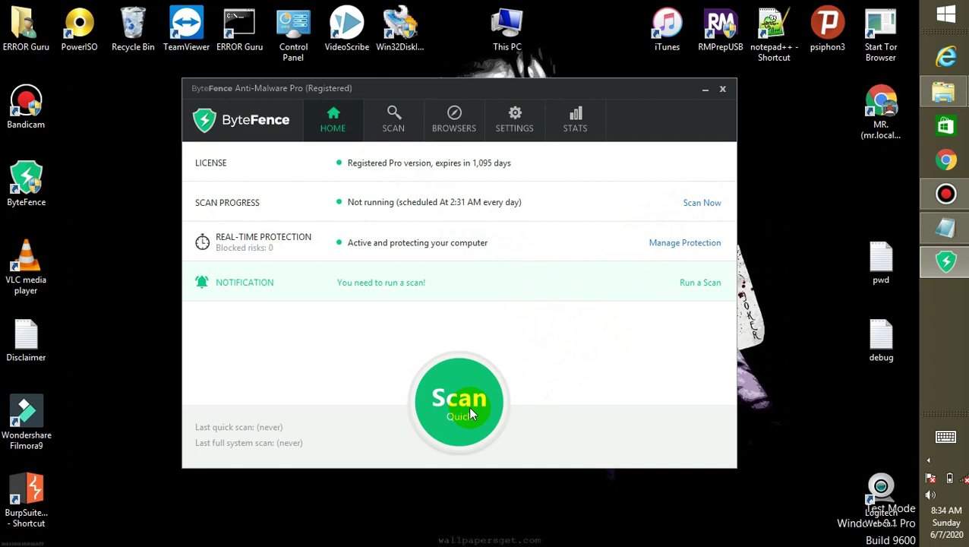
Step: Start a quick scan and ignore the 'Cannot Connect' server warning so it keeps running
{"action": "left_click", "coordinate": [470, 413]}
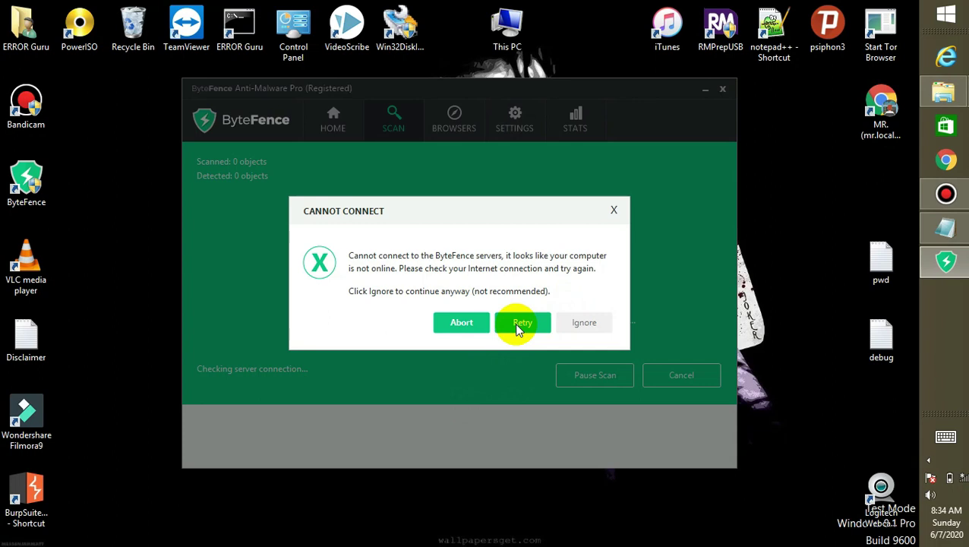
{"action": "left_click", "coordinate": [584, 322]}
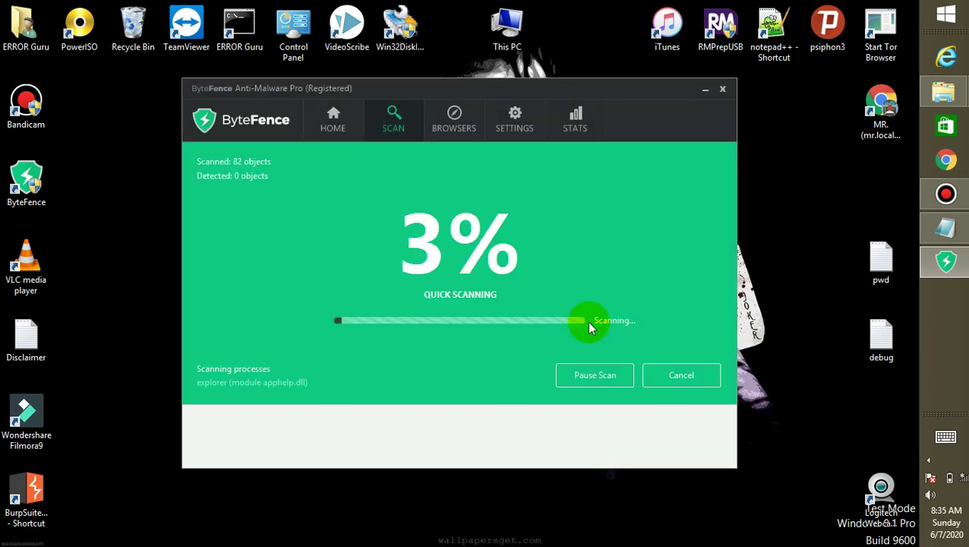